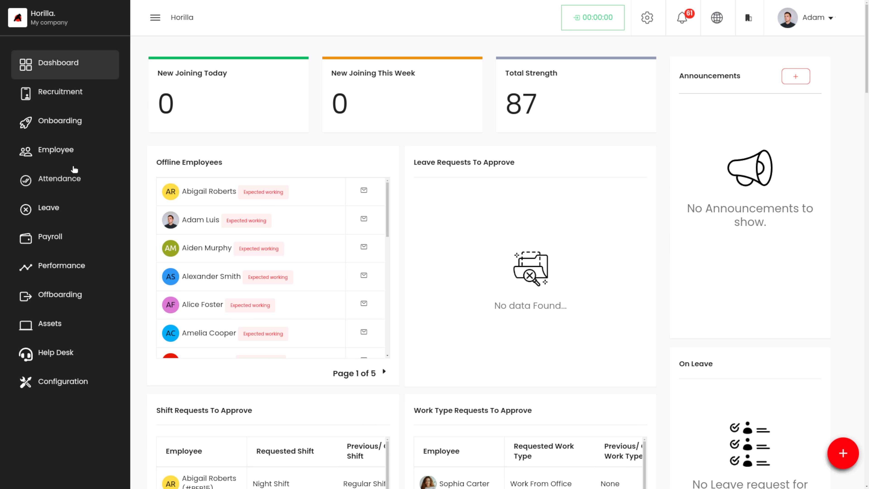
# Open the profile of the second employee in the Employees directory.
pyautogui.click(74, 149)
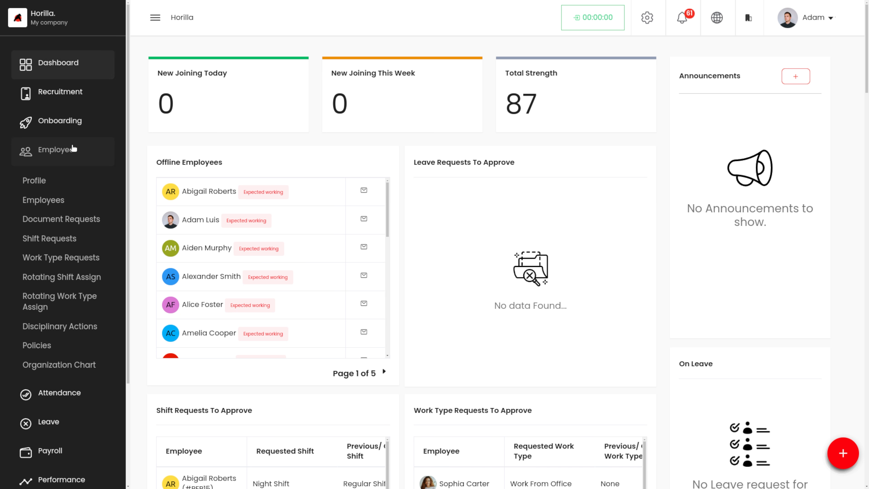
pyautogui.click(38, 201)
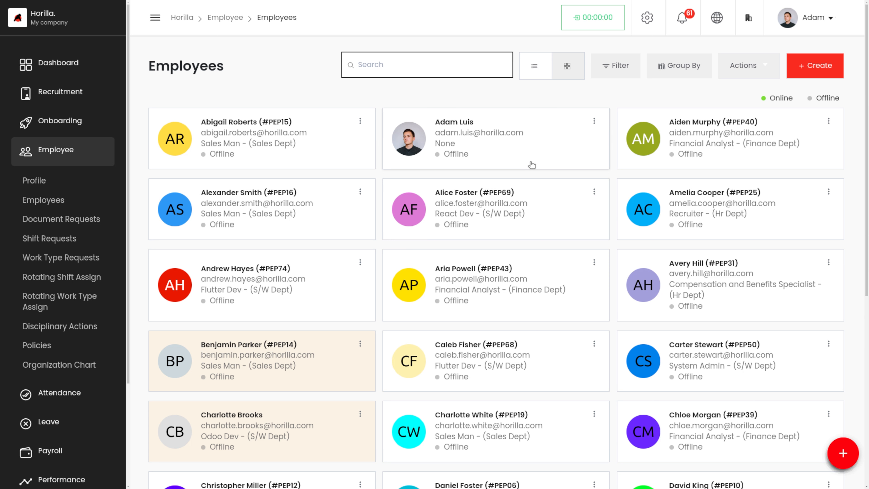
pyautogui.click(529, 150)
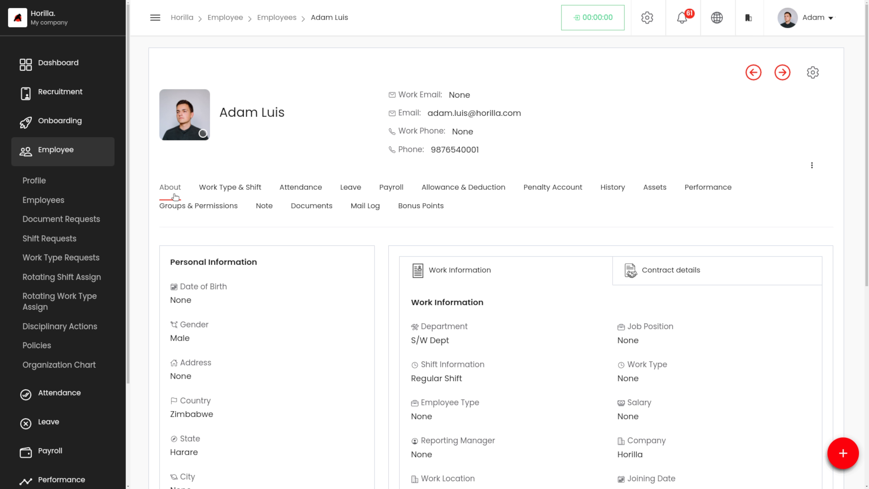
# Review the employee's personal, work and bank information on the profile, including the contract details.
pyautogui.scroll(-2, 459, 430)
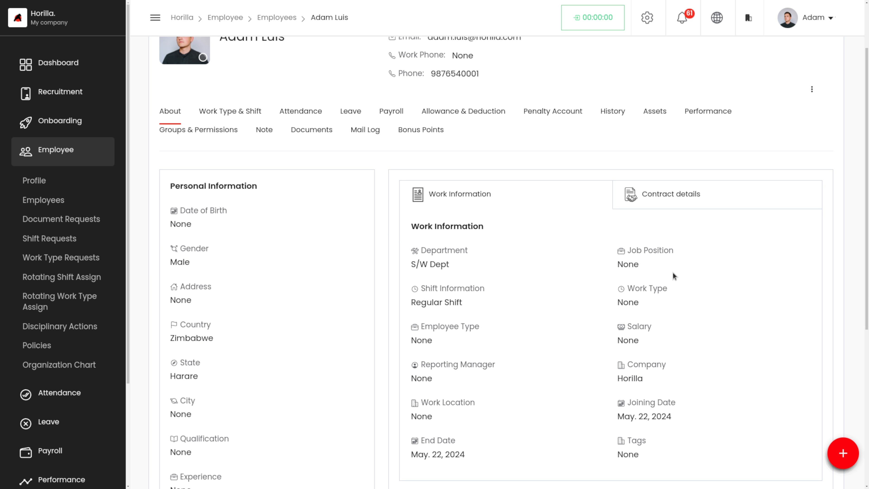
pyautogui.click(673, 198)
pyautogui.scroll(-7, 648, 327)
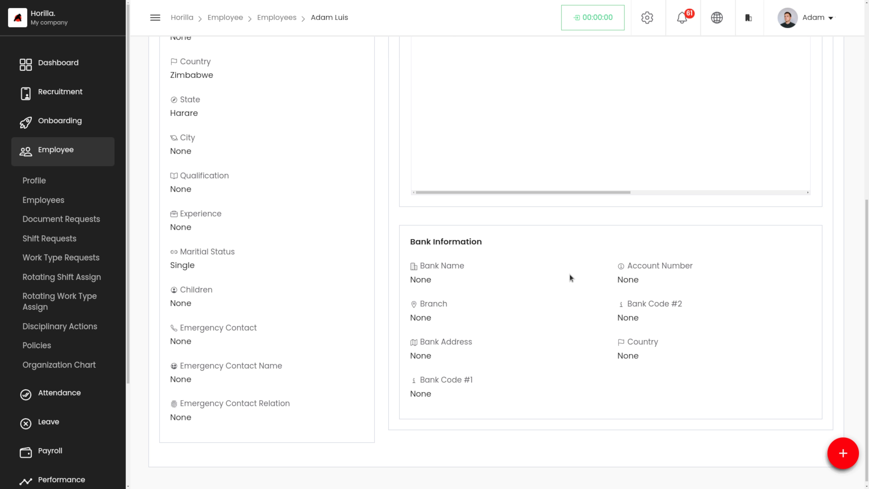
pyautogui.scroll(9, 569, 274)
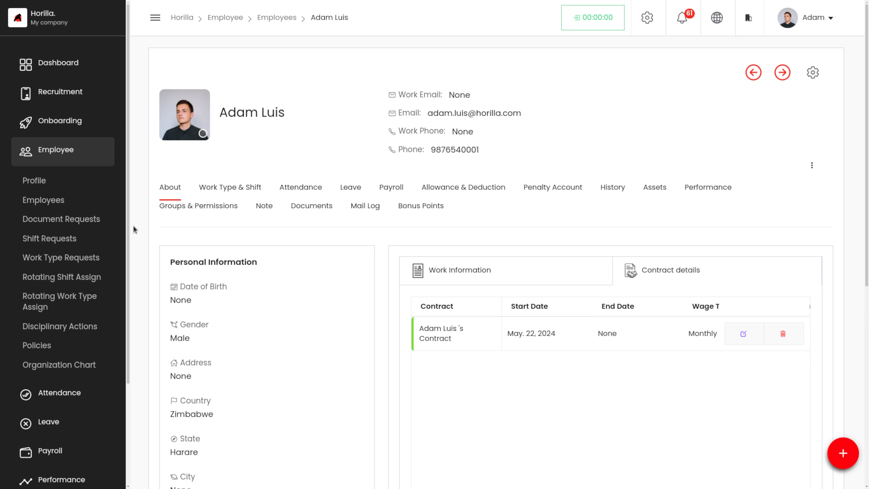
# Review the employee's work type requests, rotating work types, shift requests and rotating shifts.
pyautogui.click(230, 189)
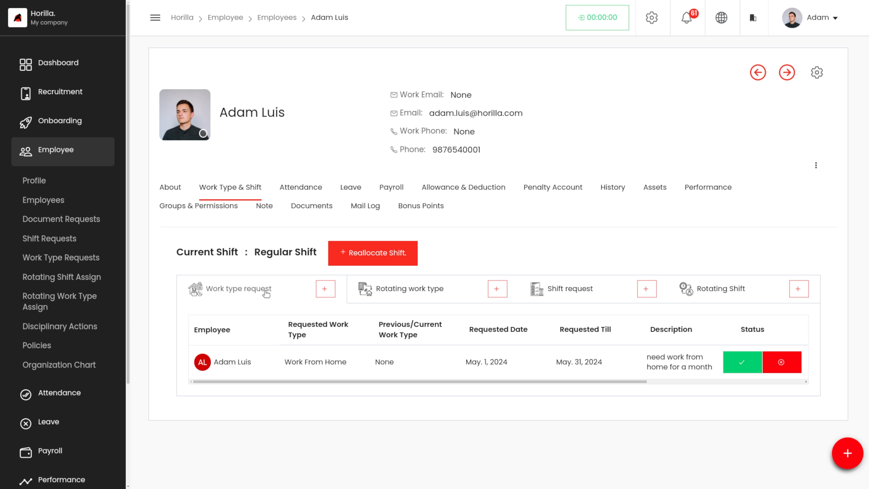
pyautogui.click(424, 298)
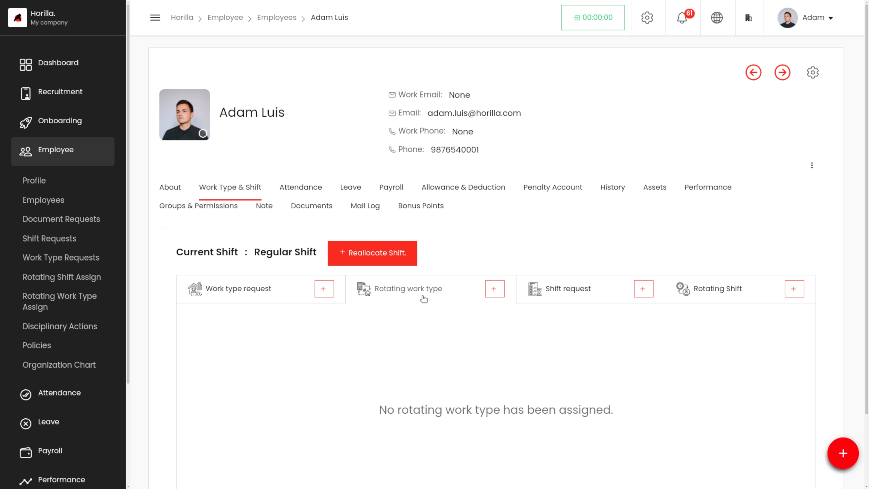
pyautogui.click(568, 293)
pyautogui.click(705, 288)
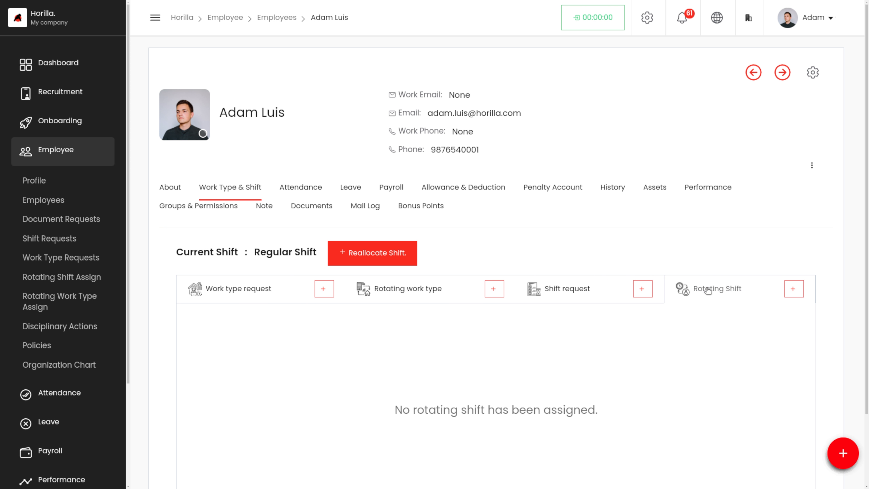
pyautogui.click(602, 290)
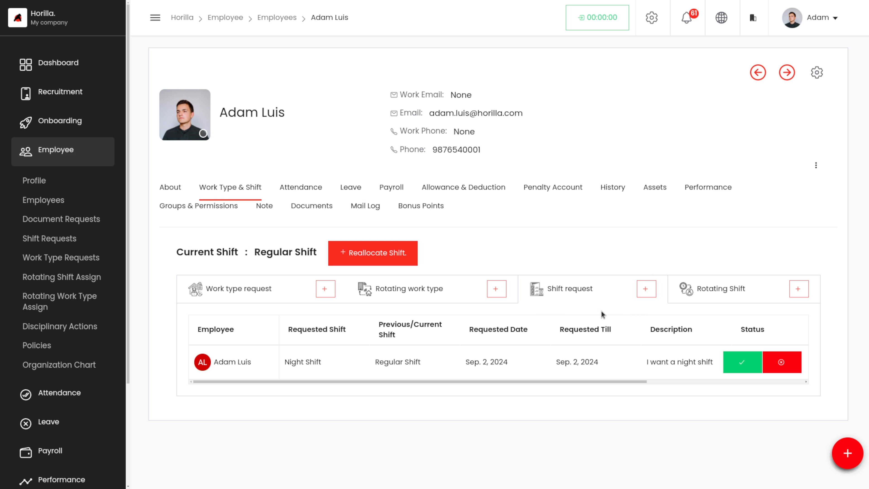
# Start a new shift request for the employee with Night Shift as the requesting shift and 06/09/2024 as the requested till date.
pyautogui.click(646, 290)
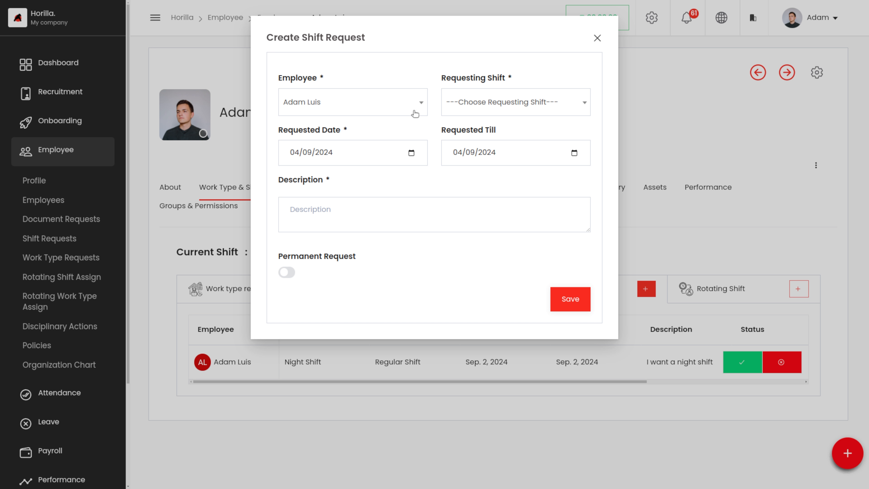
pyautogui.click(487, 104)
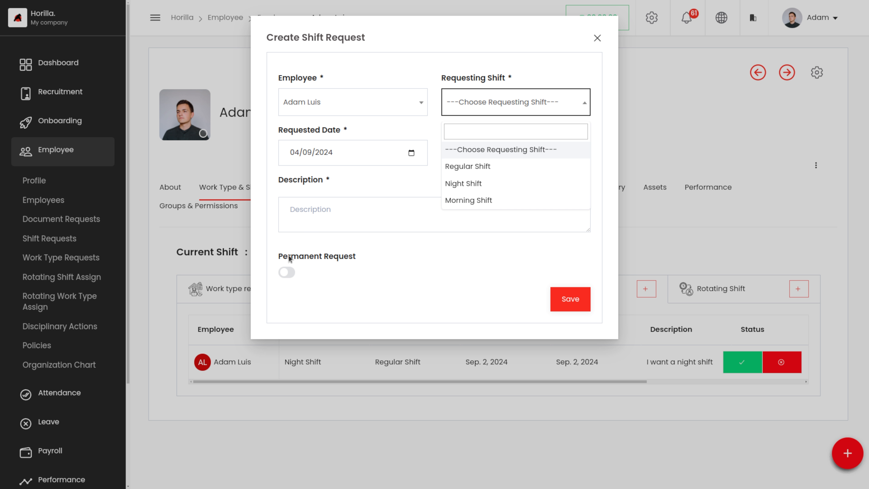
pyautogui.click(493, 184)
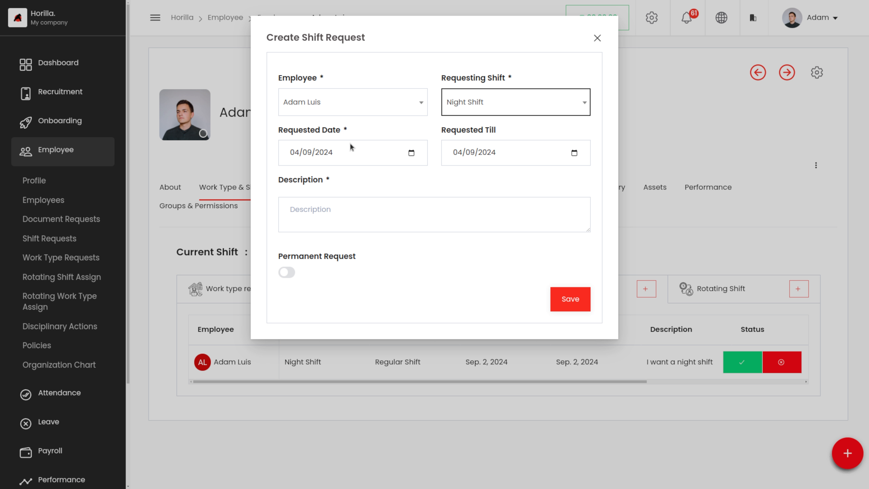
pyautogui.click(488, 146)
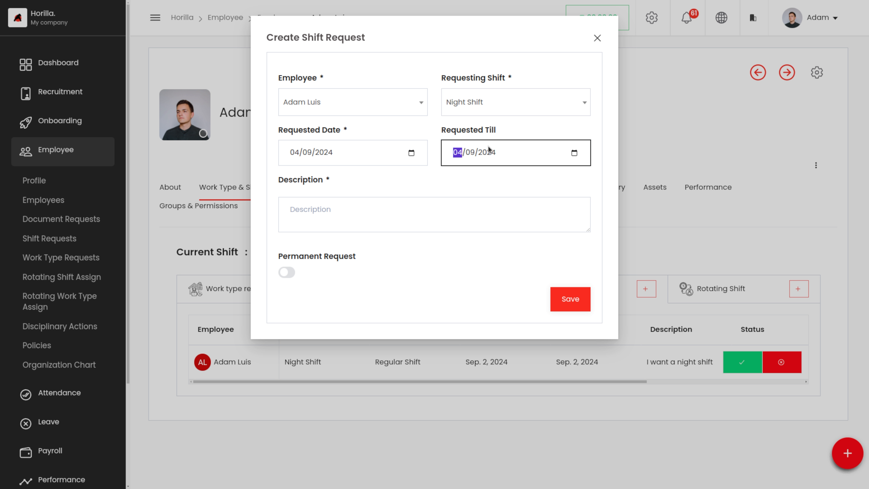
pyautogui.click(572, 152)
pyautogui.click(518, 231)
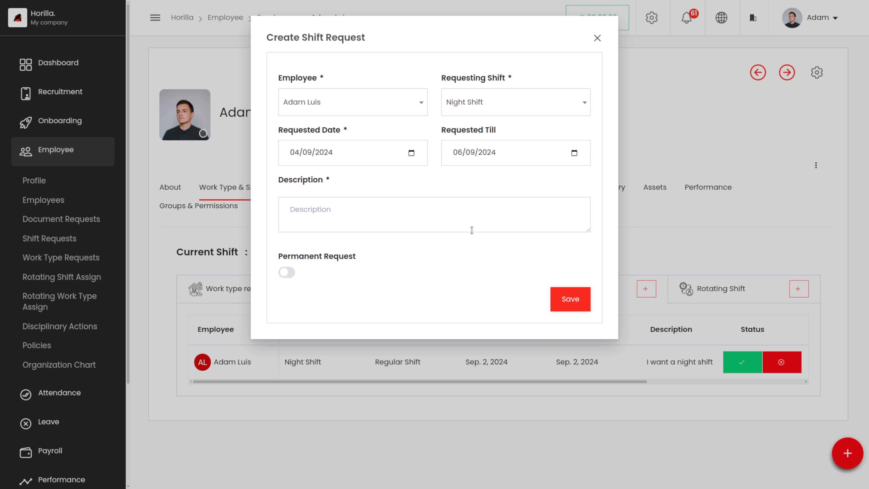
# Enter "PLease consider" as the shift request's description, leave Permanent Request off and save the request.
pyautogui.click(327, 207)
pyautogui.write('PLe')
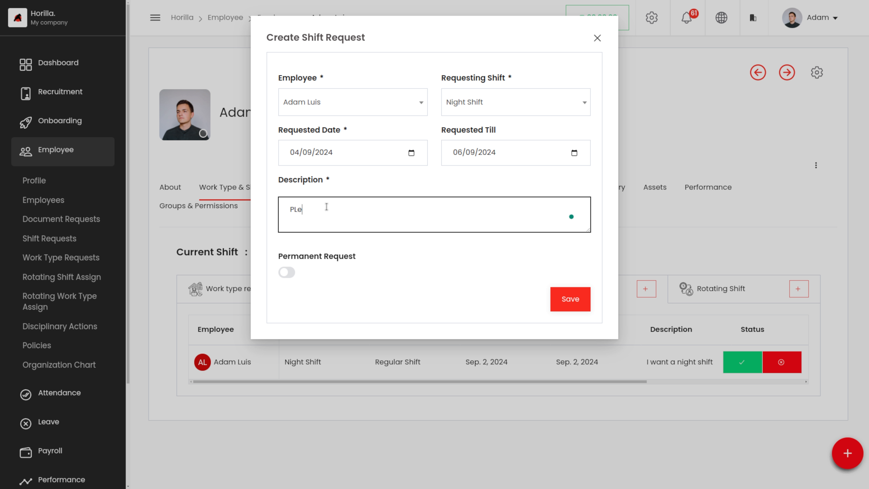
pyautogui.write('ase consider')
pyautogui.click(286, 273)
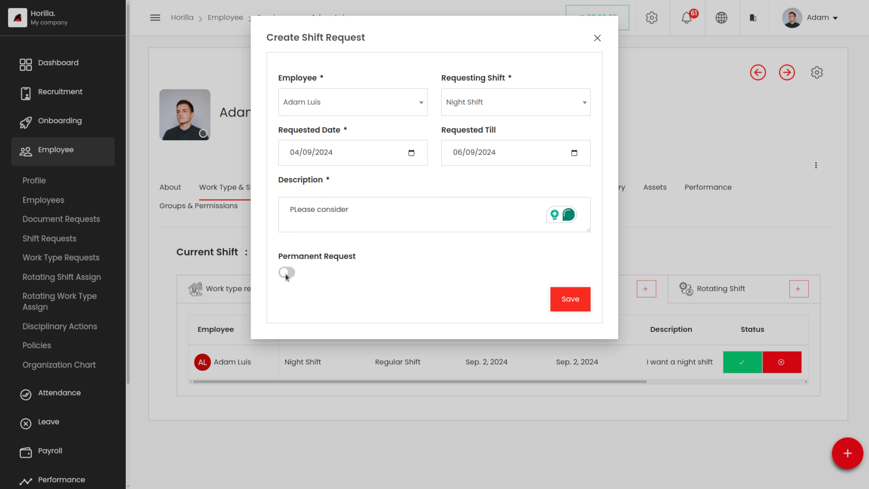
pyautogui.click(286, 273)
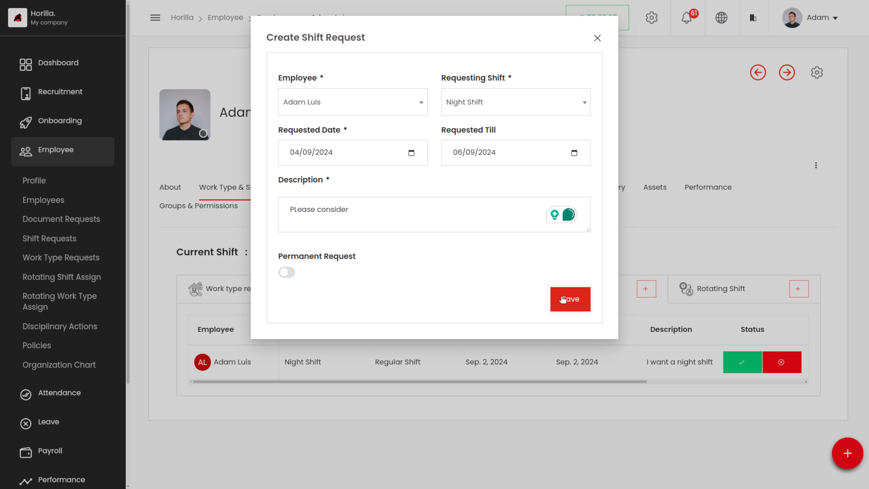
pyautogui.click(577, 299)
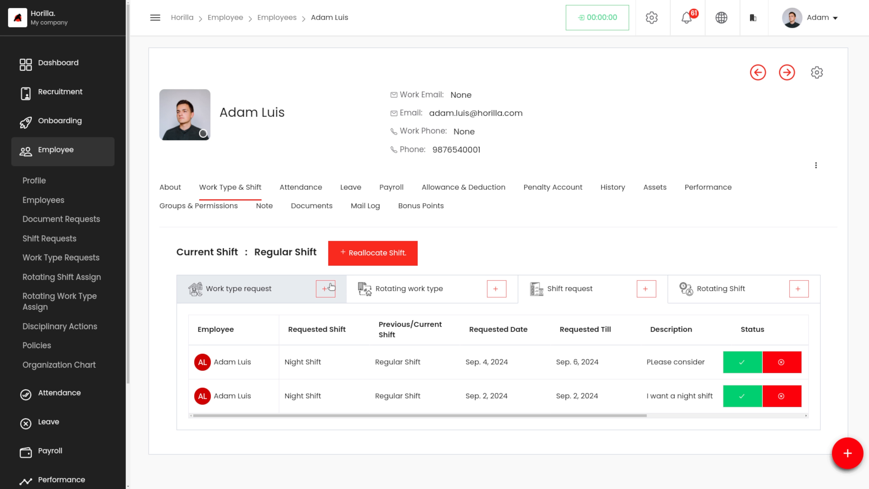
# Examine the shift reallocation form and its choice of reallocate employees, then close it without saving.
pyautogui.click(374, 257)
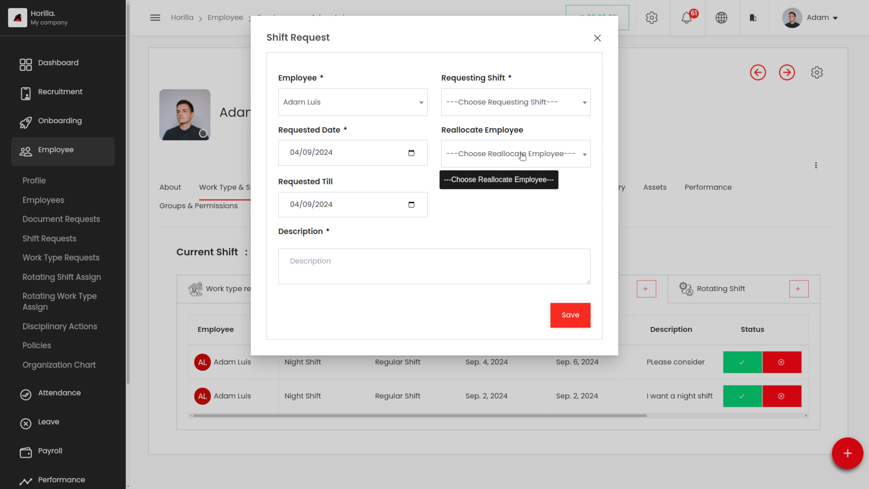
pyautogui.click(523, 155)
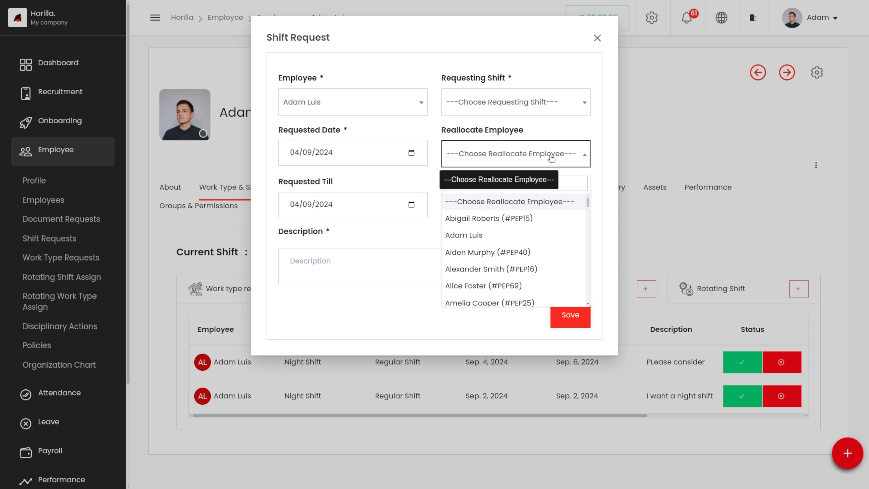
pyautogui.click(598, 37)
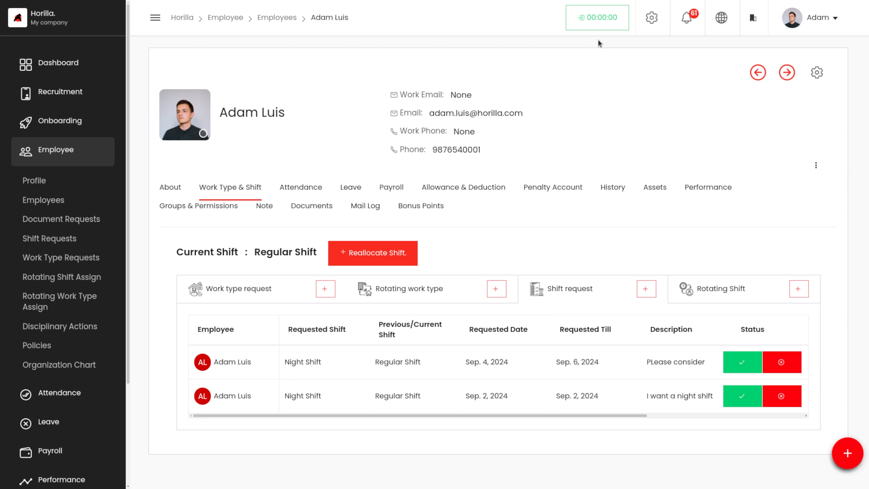
# Review the employee's requested attendances, attendances awaiting validation with all their columns, and hour account.
pyautogui.click(295, 195)
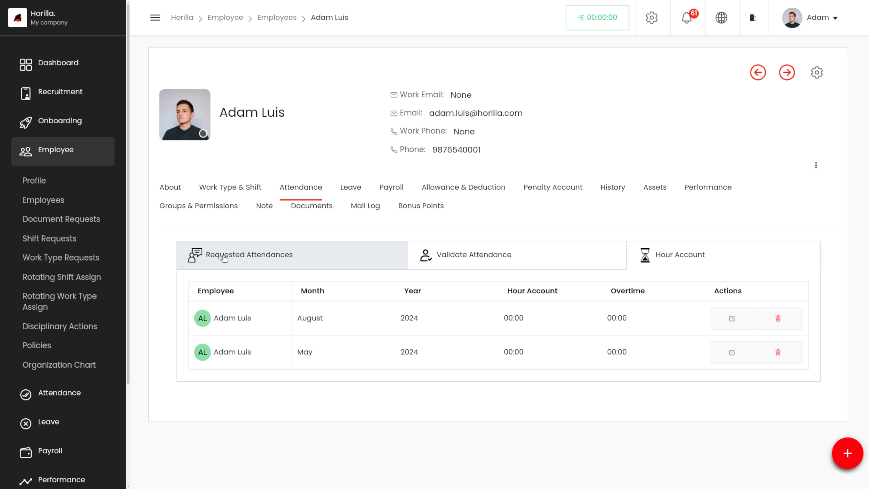
pyautogui.click(267, 254)
pyautogui.click(451, 254)
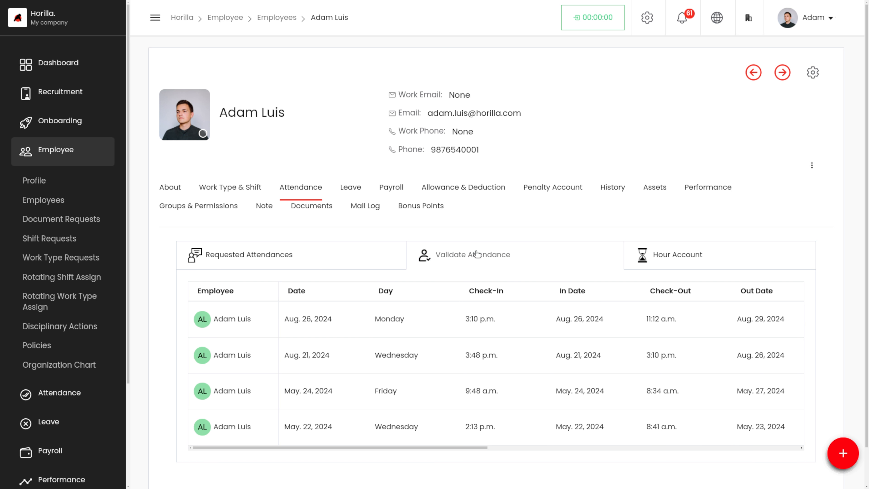
pyautogui.hscroll(3, 579, 362)
pyautogui.hscroll(5, 580, 362)
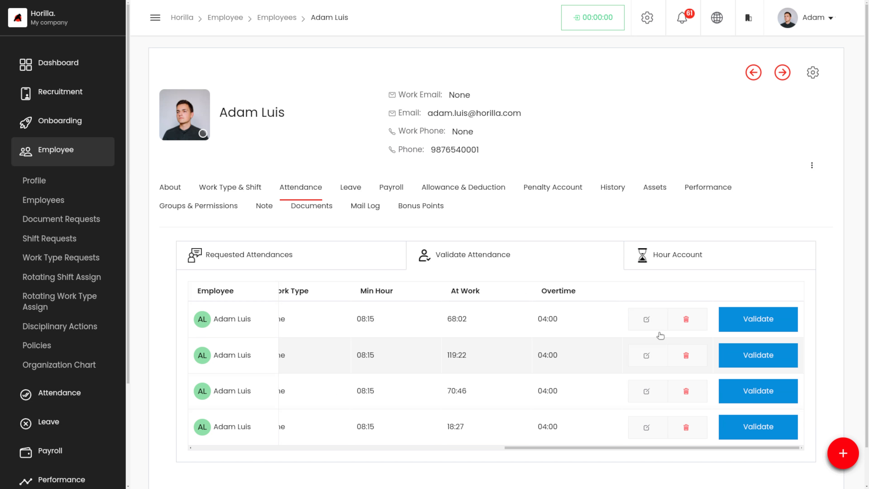
pyautogui.click(715, 266)
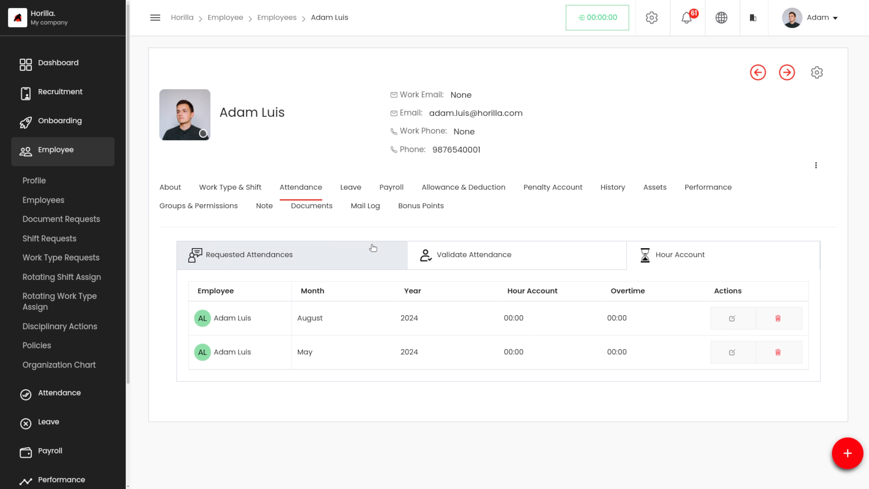
# Review the employee's leave and payroll records, including the allowances and deductions.
pyautogui.click(352, 195)
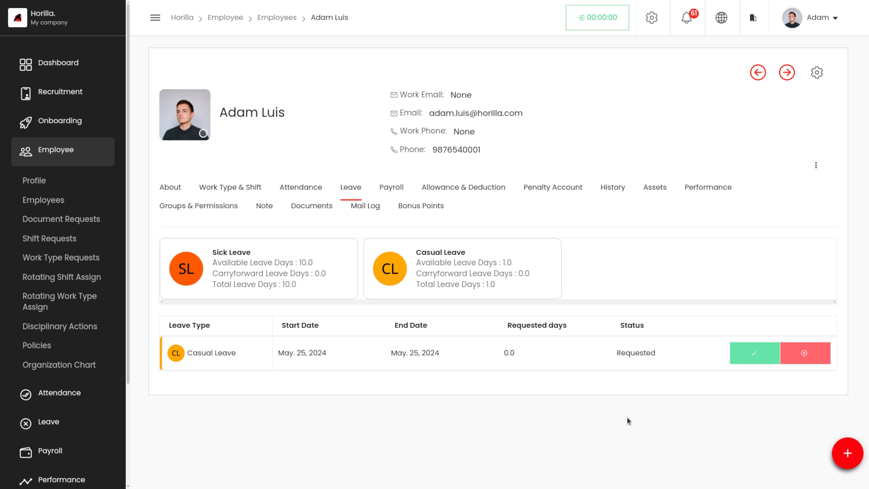
pyautogui.click(391, 194)
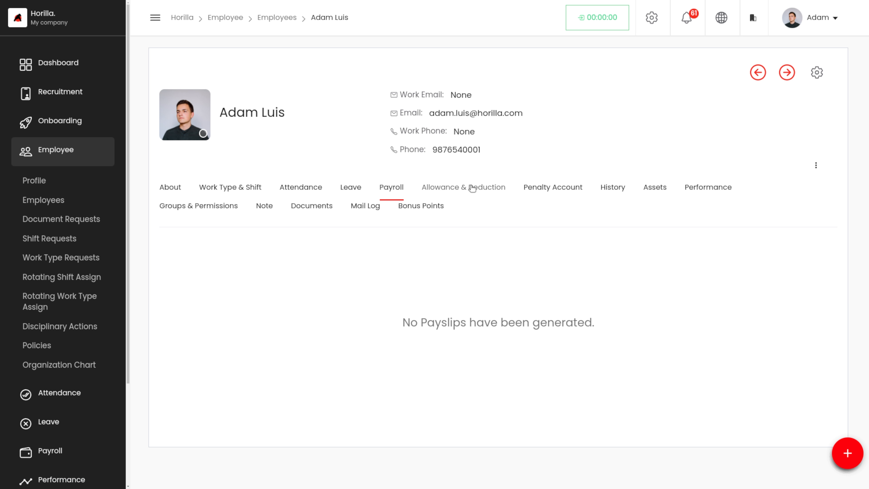
pyautogui.click(476, 192)
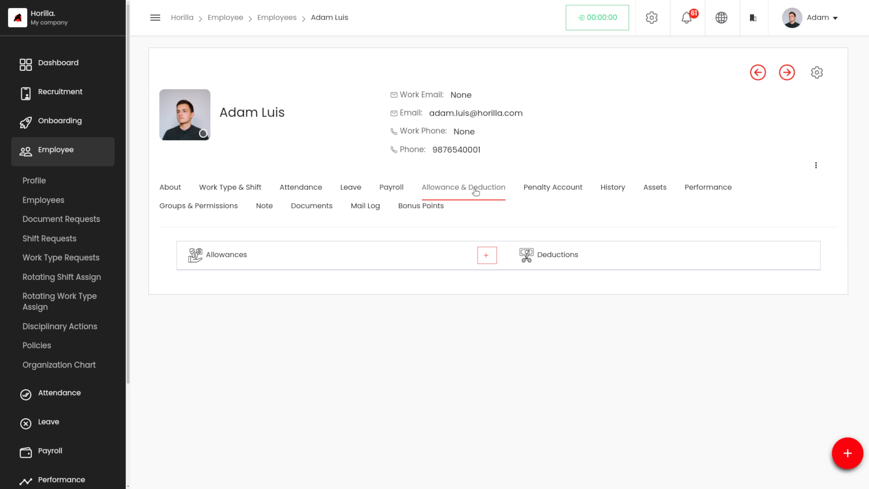
pyautogui.click(553, 257)
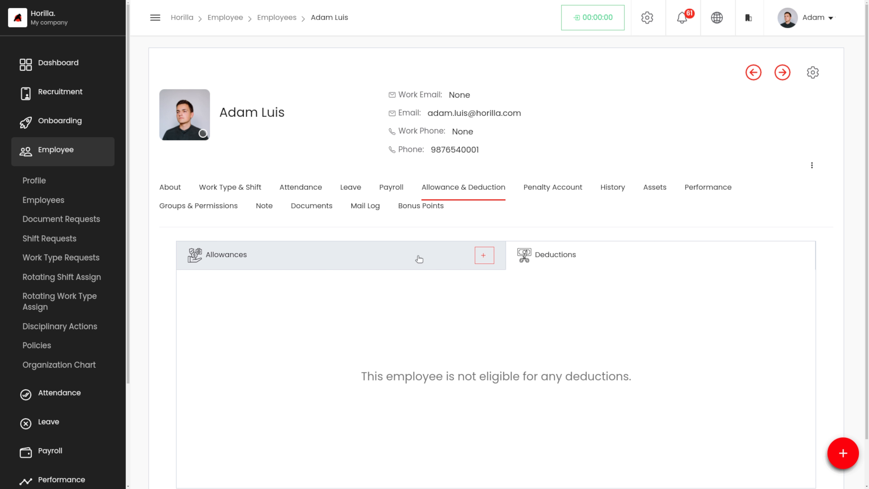
pyautogui.click(408, 256)
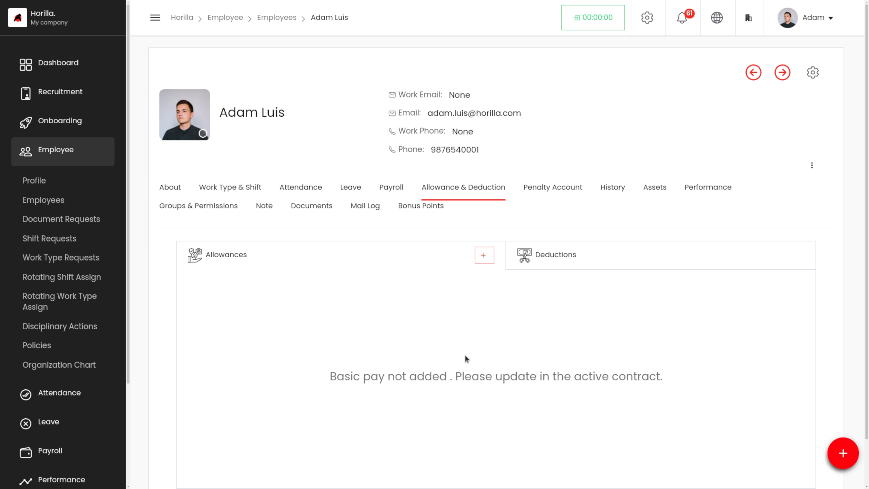
# Review the employee's penalty account and change history.
pyautogui.click(554, 189)
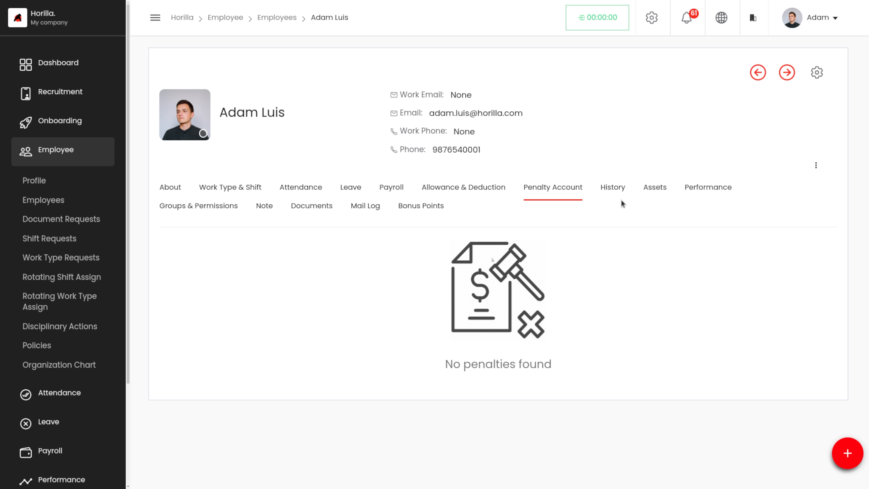
pyautogui.click(620, 191)
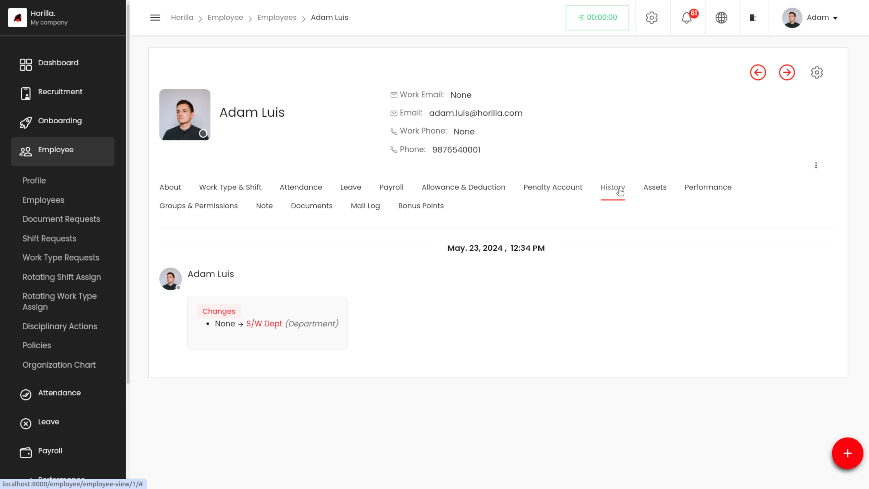
# Open the general settings and examine the Employee History Tracking options.
pyautogui.click(659, 23)
pyautogui.scroll(-15, 604, 291)
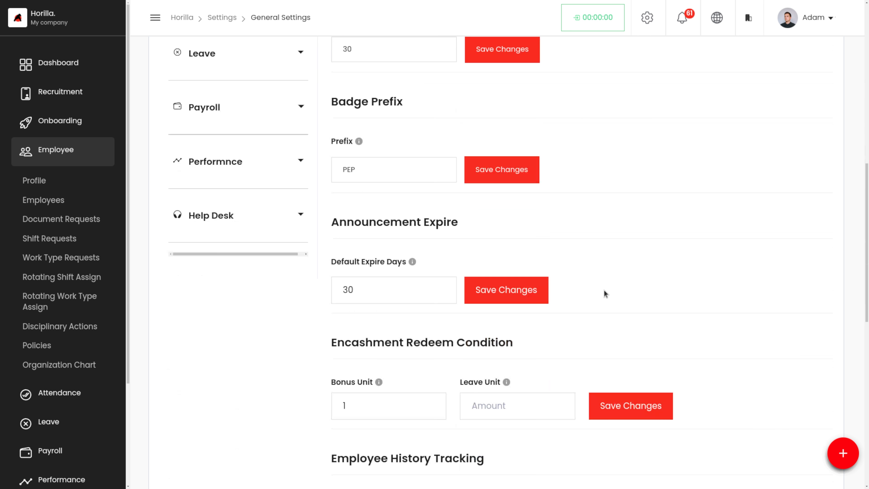
pyautogui.scroll(4, 603, 290)
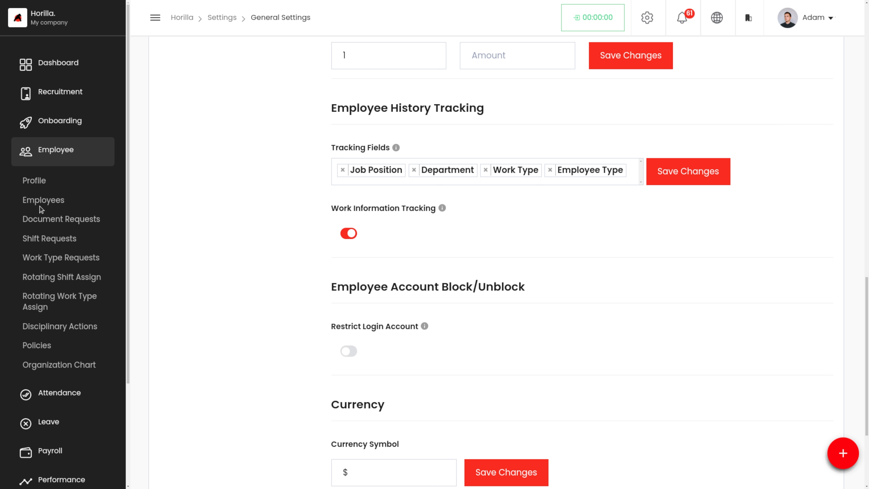
# Reopen the same employee's profile from the employee list and review the assigned assets and performance feedback.
pyautogui.click(43, 201)
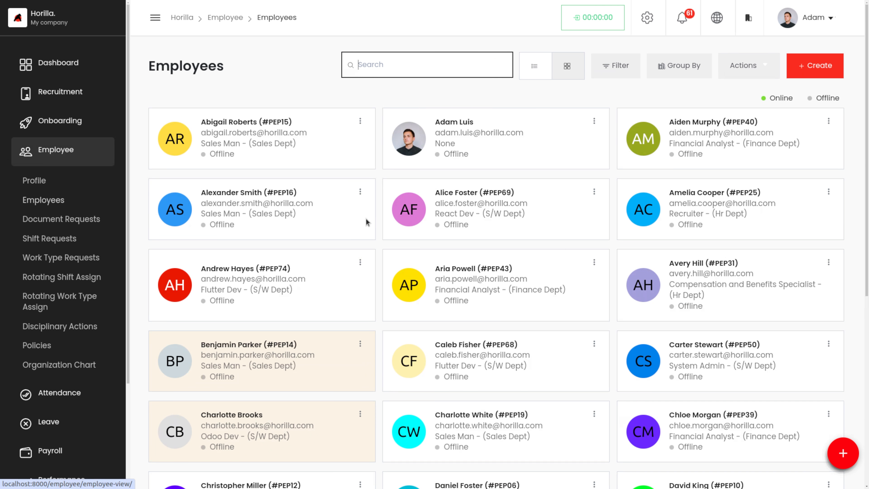
pyautogui.click(450, 121)
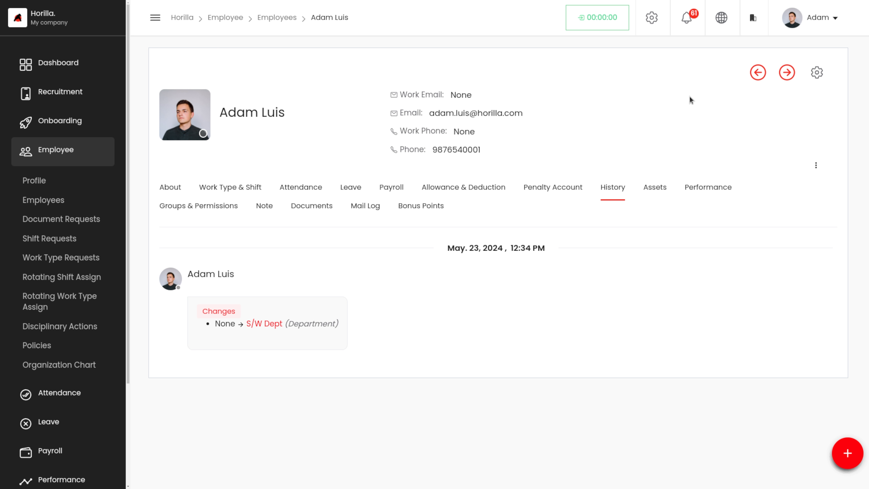
pyautogui.click(657, 187)
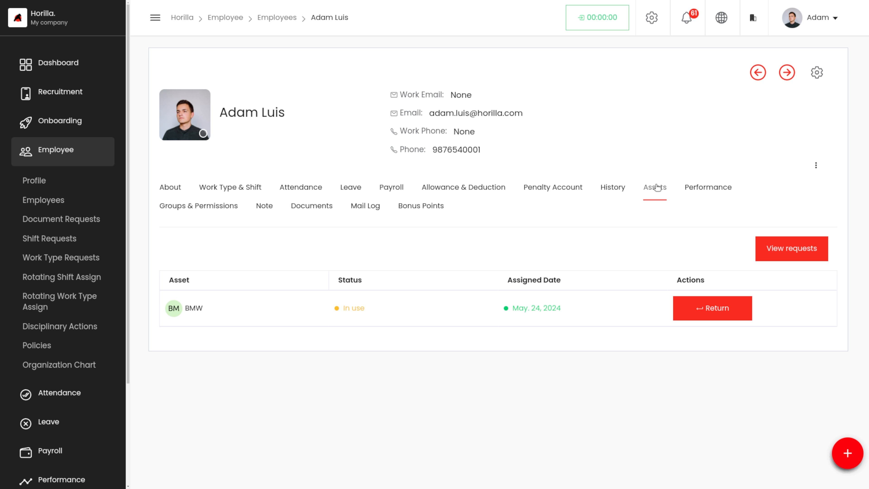
pyautogui.click(713, 191)
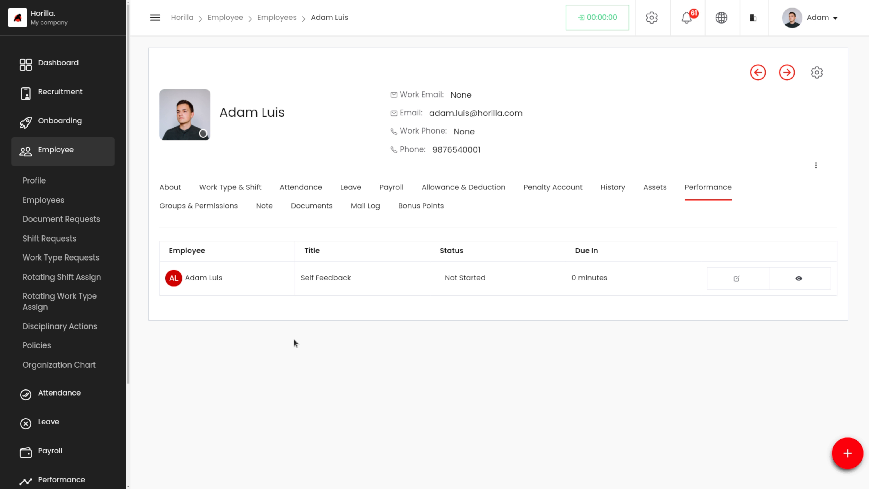
# Examine the employee's group permissions, expanding the Pms, Recruitment and Employee permission categories.
pyautogui.click(229, 211)
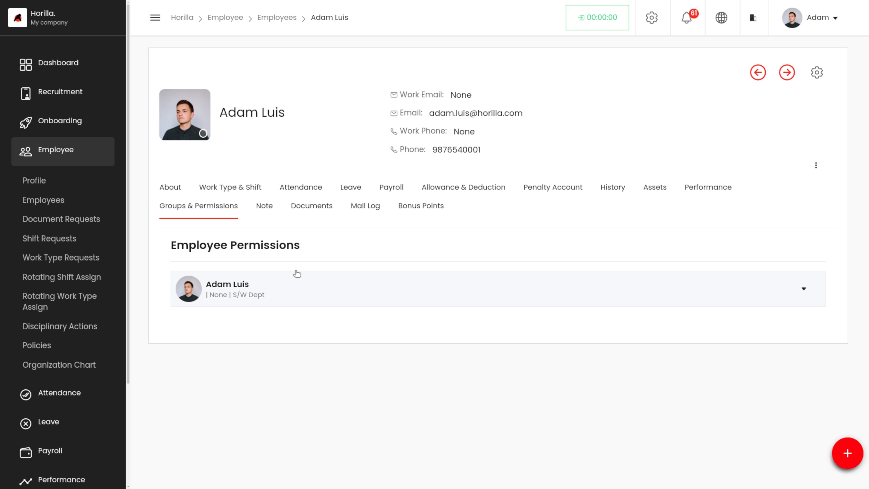
pyautogui.click(377, 289)
pyautogui.scroll(-5, 426, 388)
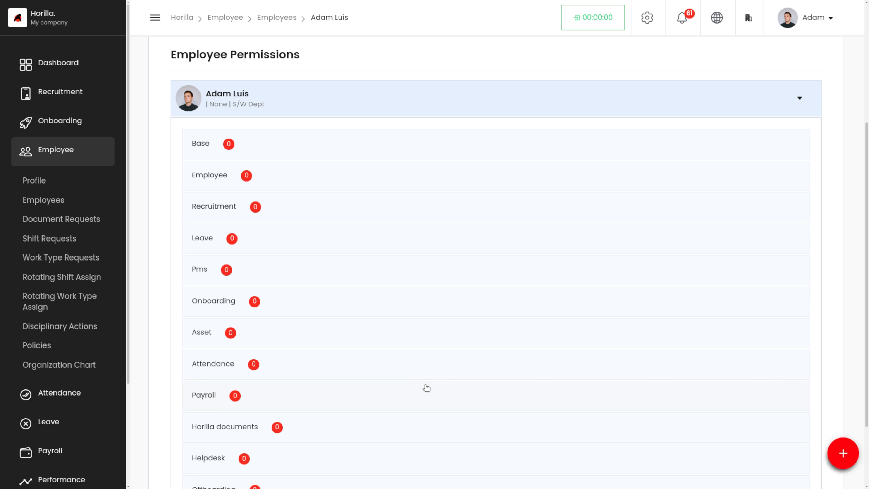
pyautogui.click(395, 262)
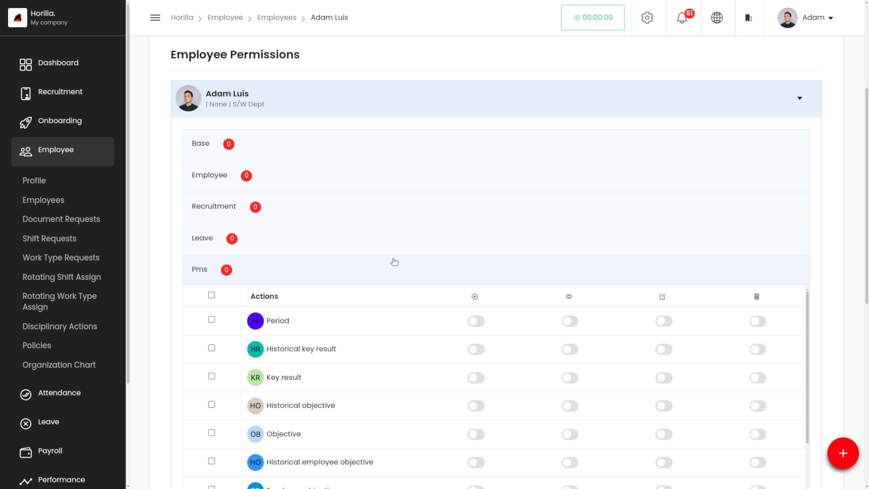
pyautogui.click(419, 207)
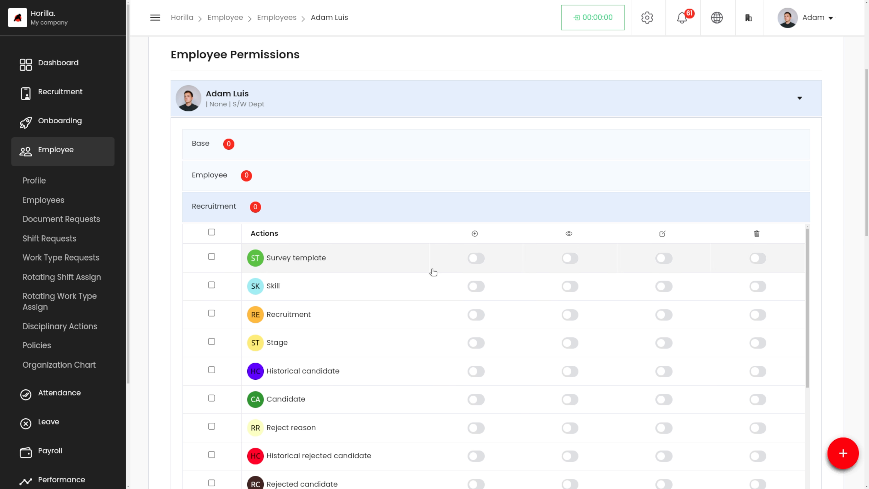
pyautogui.click(375, 186)
pyautogui.scroll(5, 339, 169)
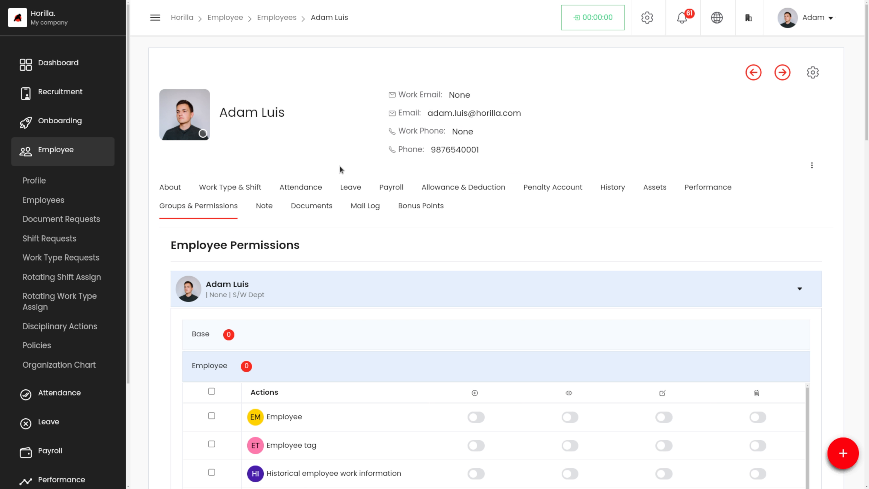
# Review the employee's notes and documents, including the fields of the new document form, without creating a document.
pyautogui.click(264, 205)
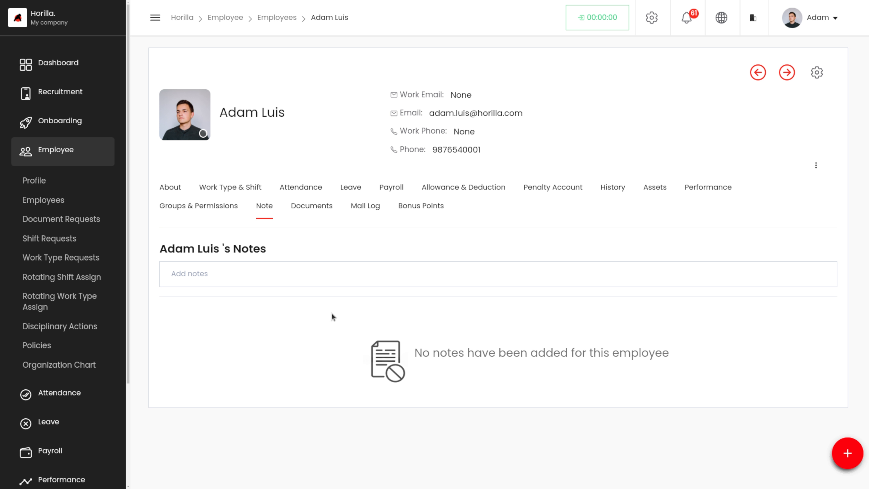
pyautogui.click(312, 204)
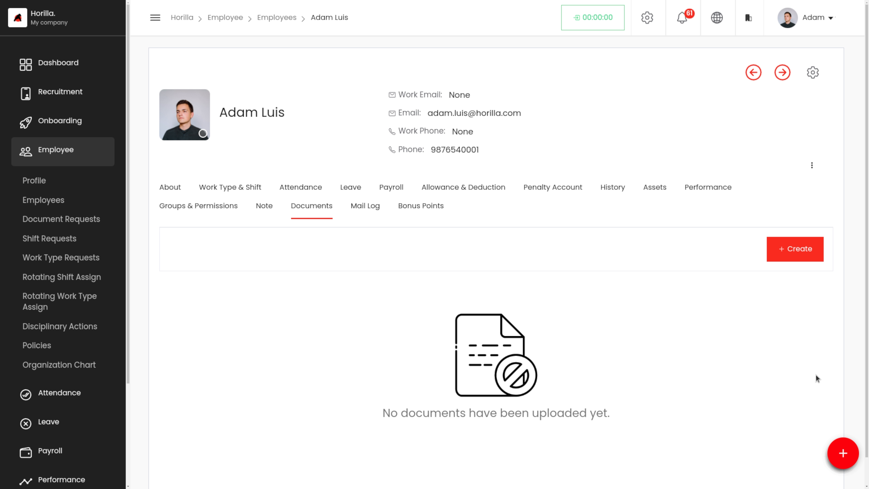
pyautogui.click(802, 258)
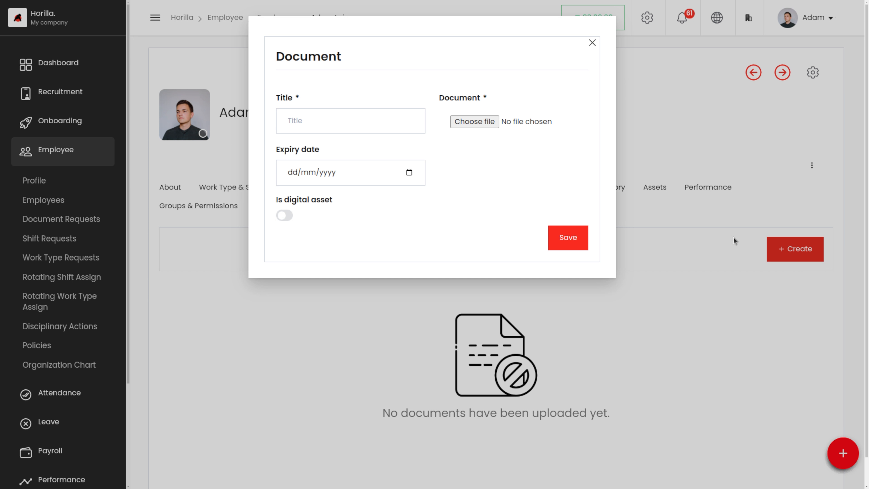
pyautogui.click(337, 119)
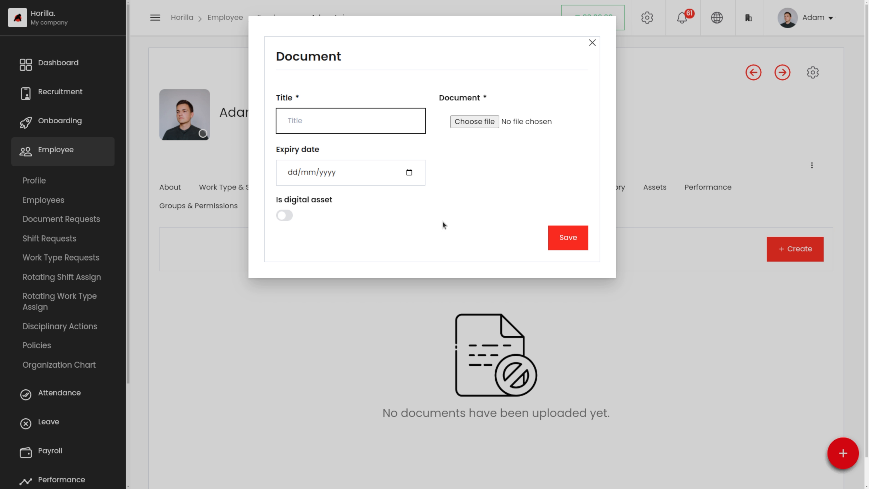
pyautogui.click(593, 43)
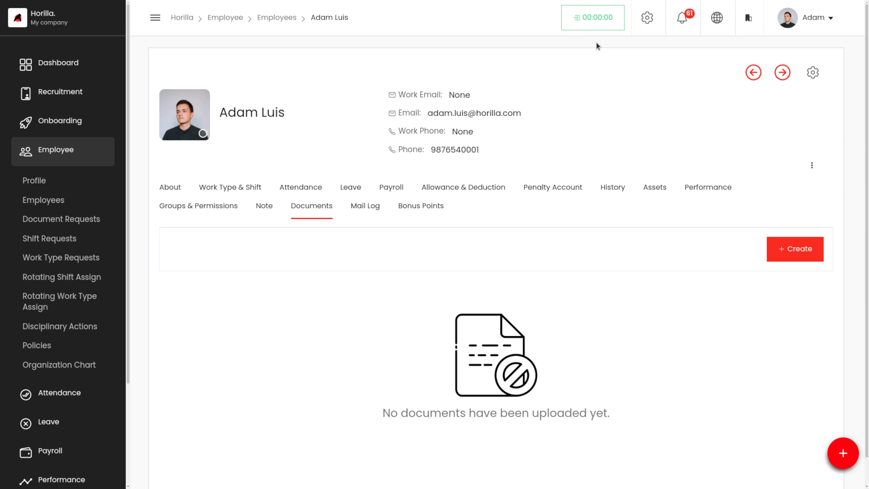
# Review the employee's mail log and bonus points account.
pyautogui.click(377, 212)
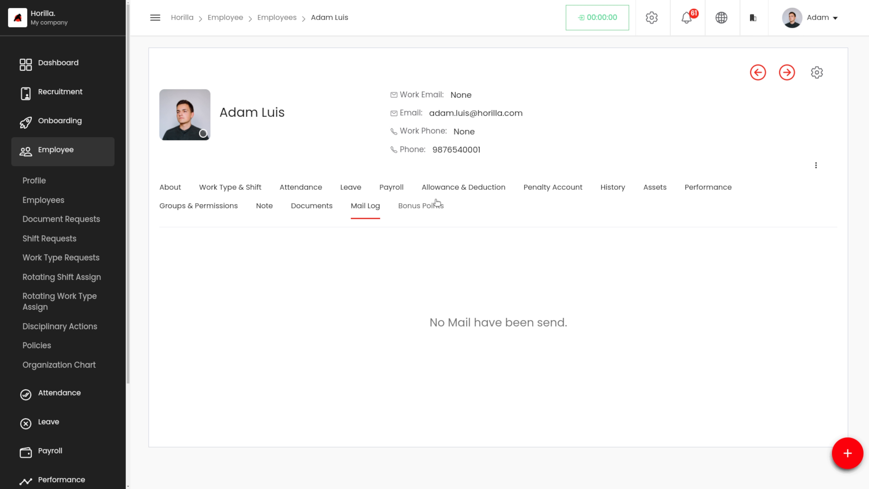
pyautogui.click(431, 210)
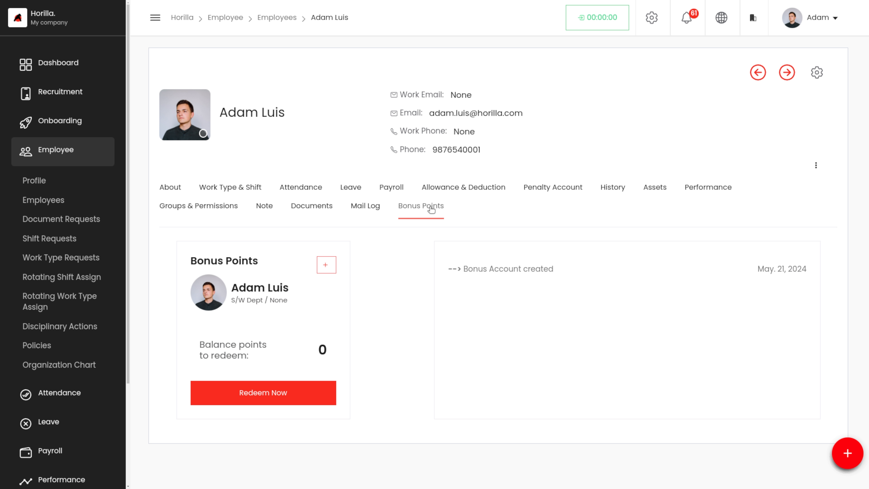